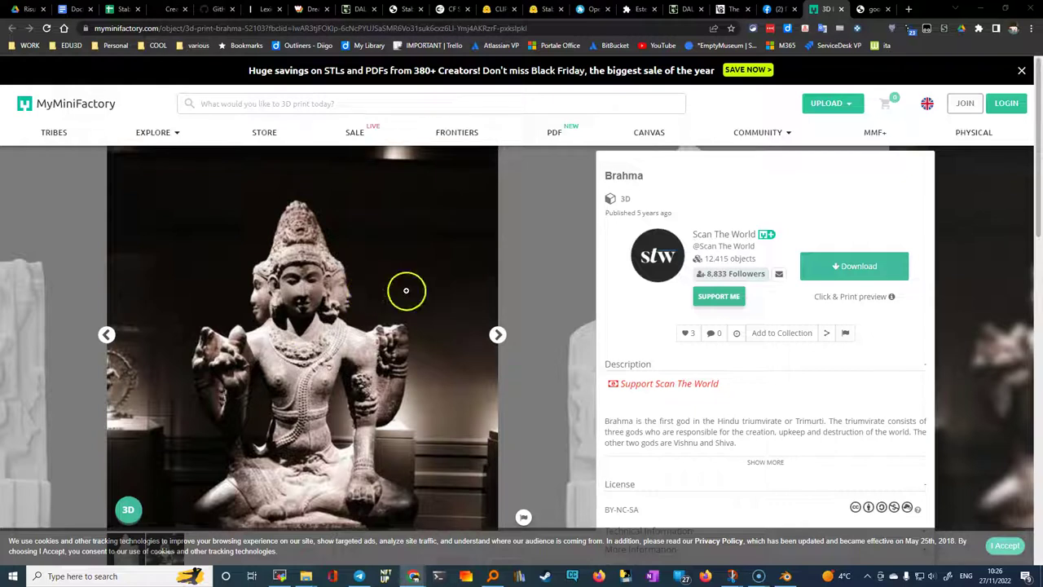
Slide the Downloads window left to preview the brahma-10-edited.stl statue model.
drag(671, 140, 384, 140)
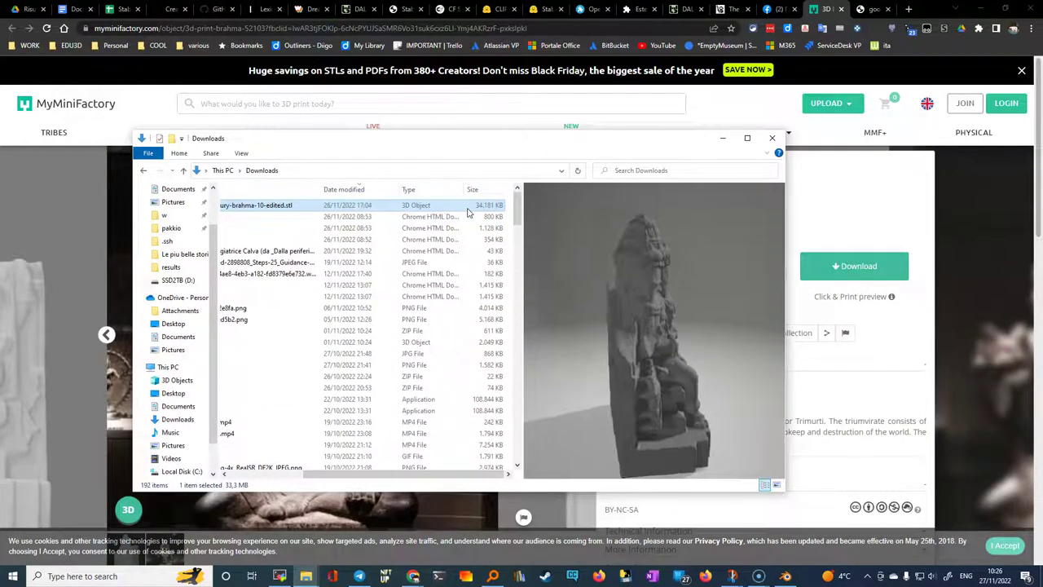
mouse_move(451, 137)
mouse_down()
mouse_move(398, 139)
mouse_move(392, 148)
mouse_up()
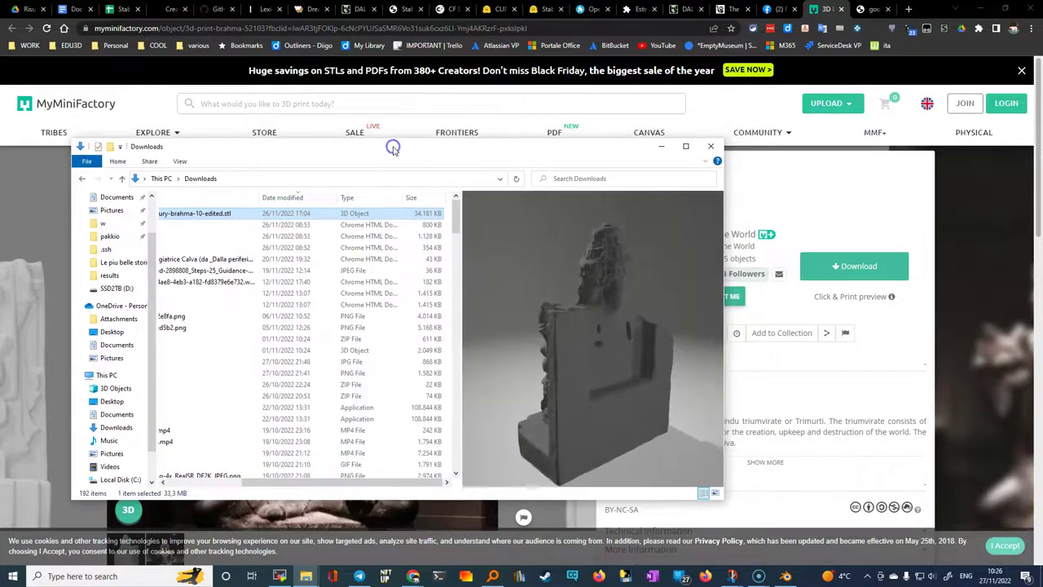
Switch to Blender and delete the default cube.
click(787, 578)
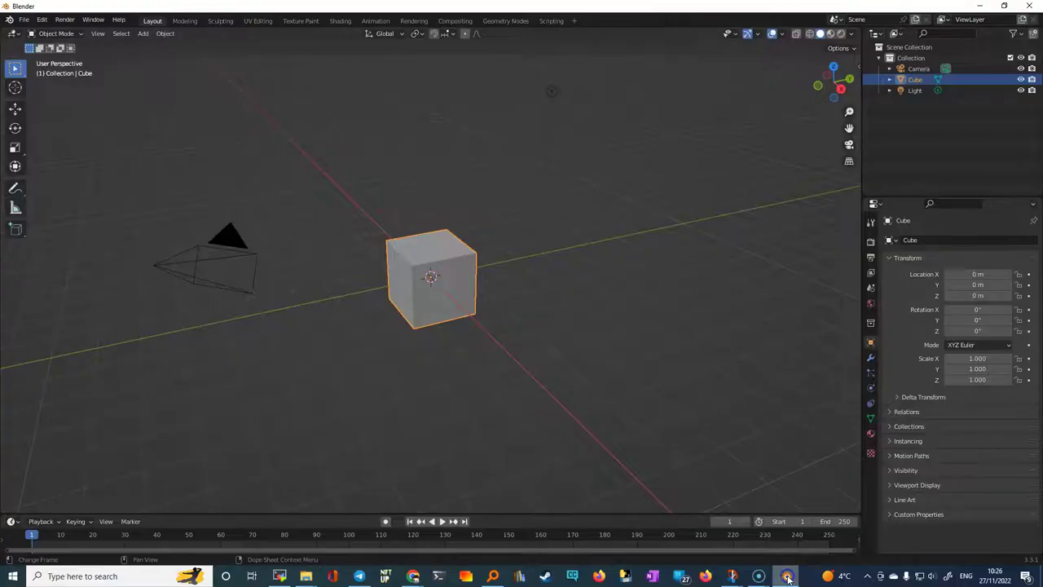
click(408, 255)
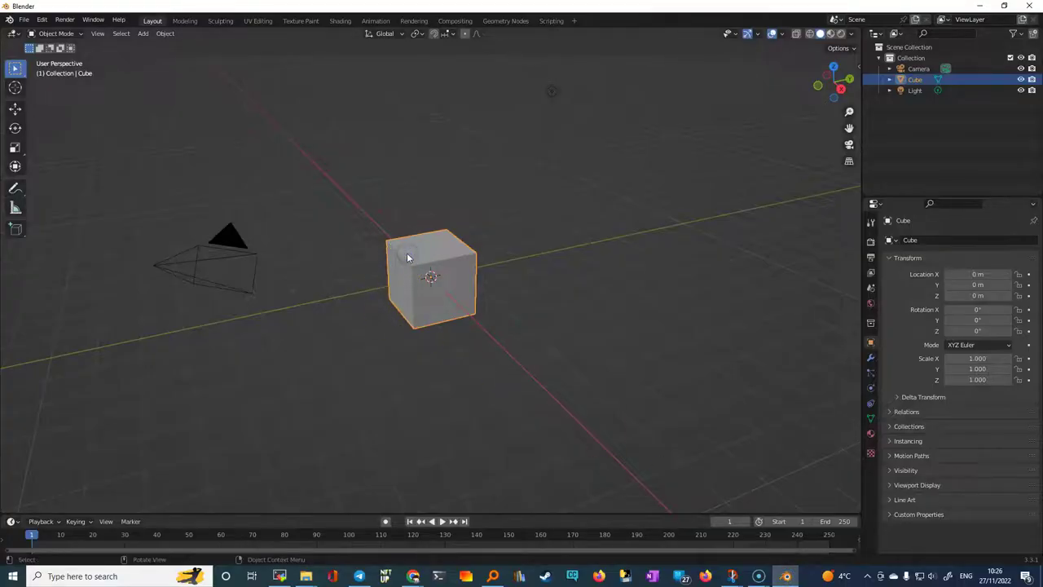
key(Delete)
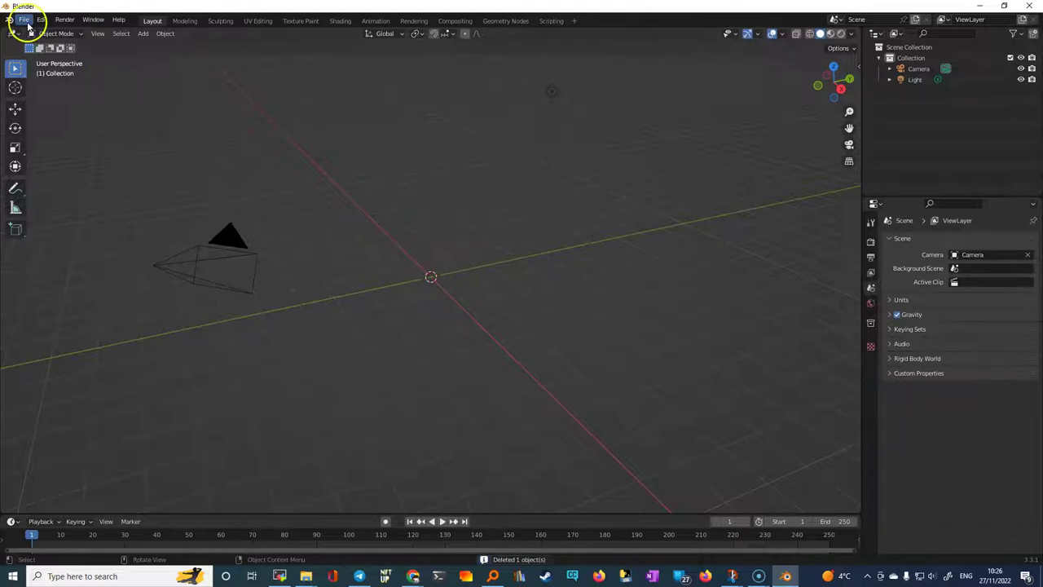
Import the Brahma STL file from the Downloads folder.
click(24, 19)
mouse_move(41, 166)
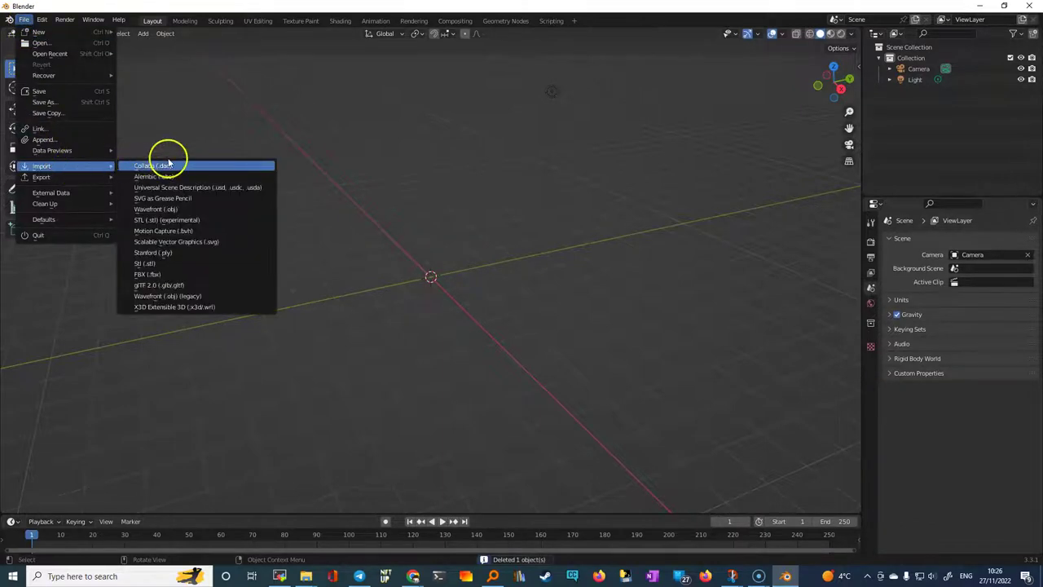
click(180, 264)
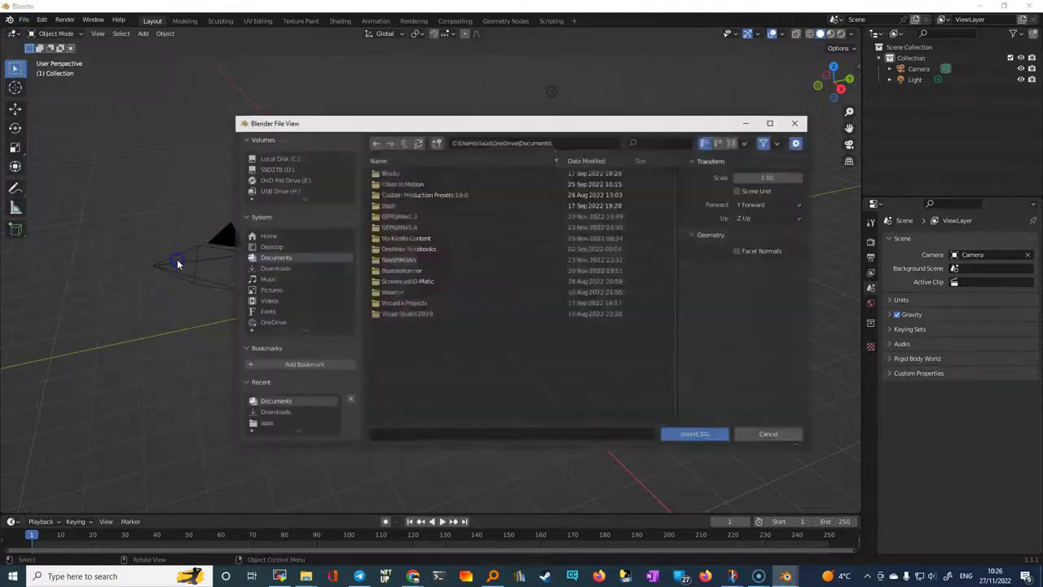
click(278, 269)
click(405, 250)
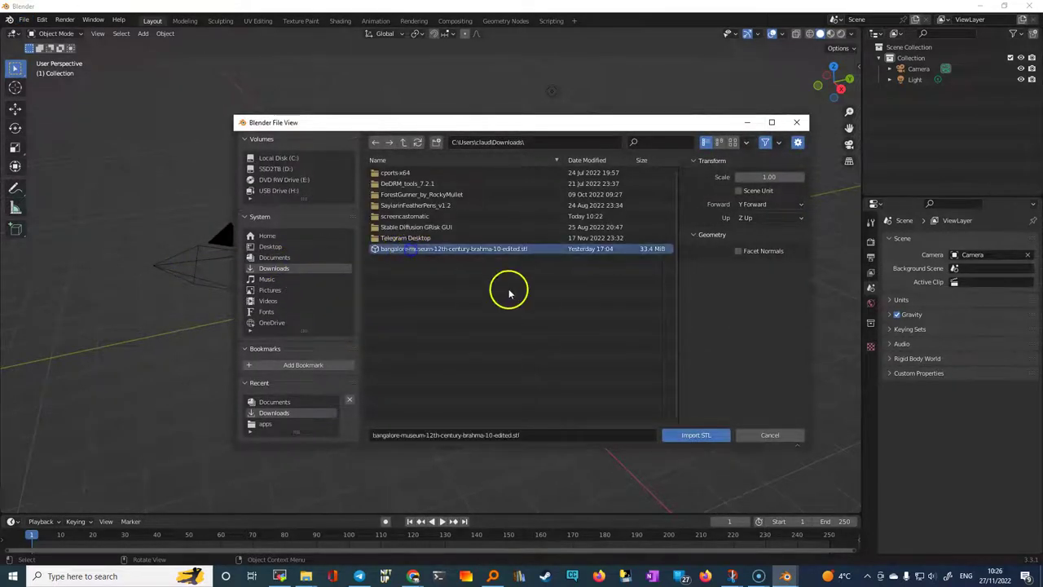
click(694, 437)
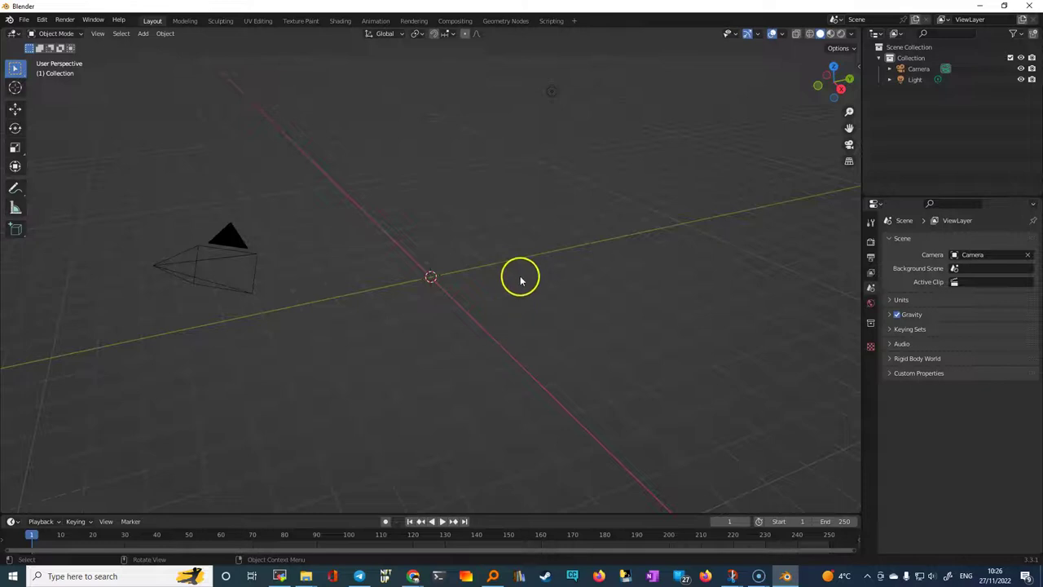
Zoom out and turn on the Statistics overlay, showing 349,997 vertices and 700,010 faces.
scroll(622, 273, down, 1)
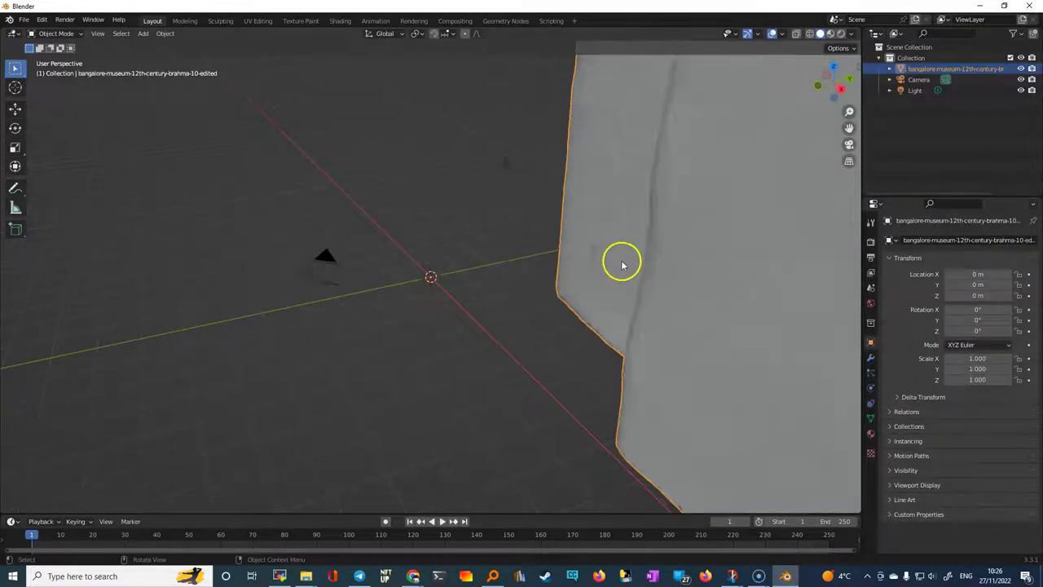
scroll(624, 263, down, 1)
scroll(608, 261, down, 1)
scroll(601, 263, down, 1)
scroll(592, 264, down, 1)
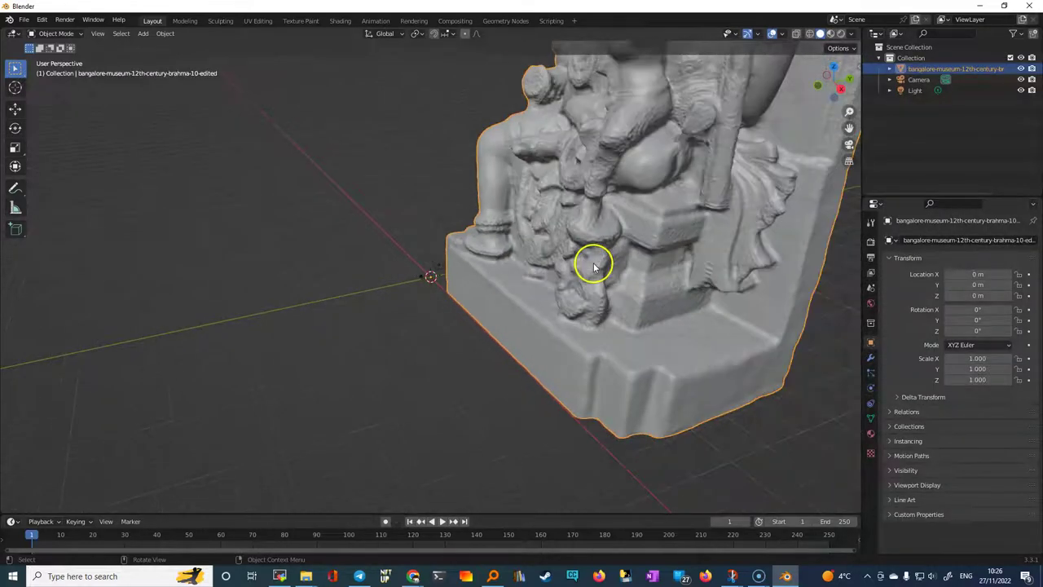
click(758, 34)
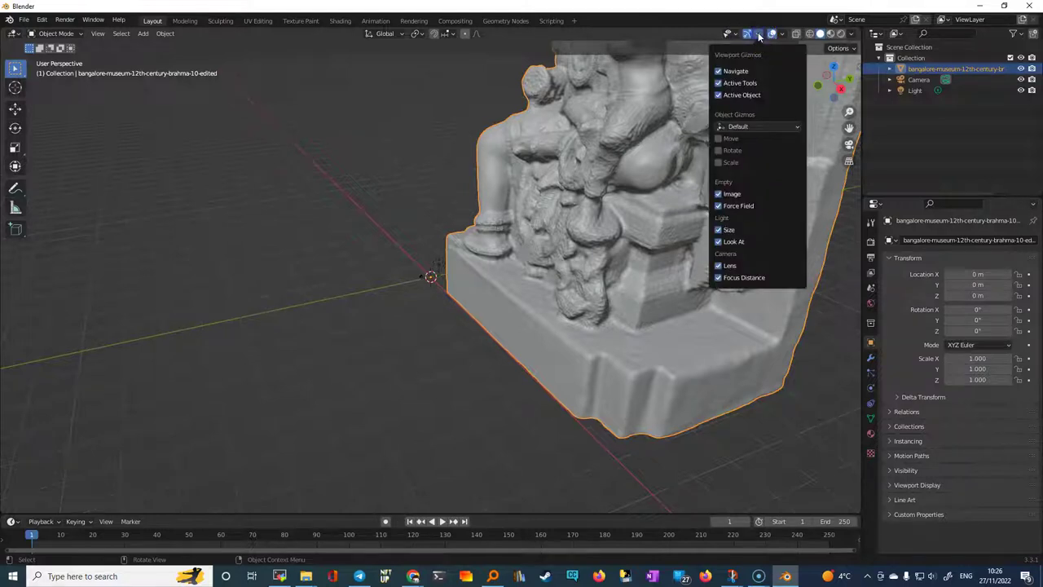
click(776, 34)
click(776, 34)
click(776, 34)
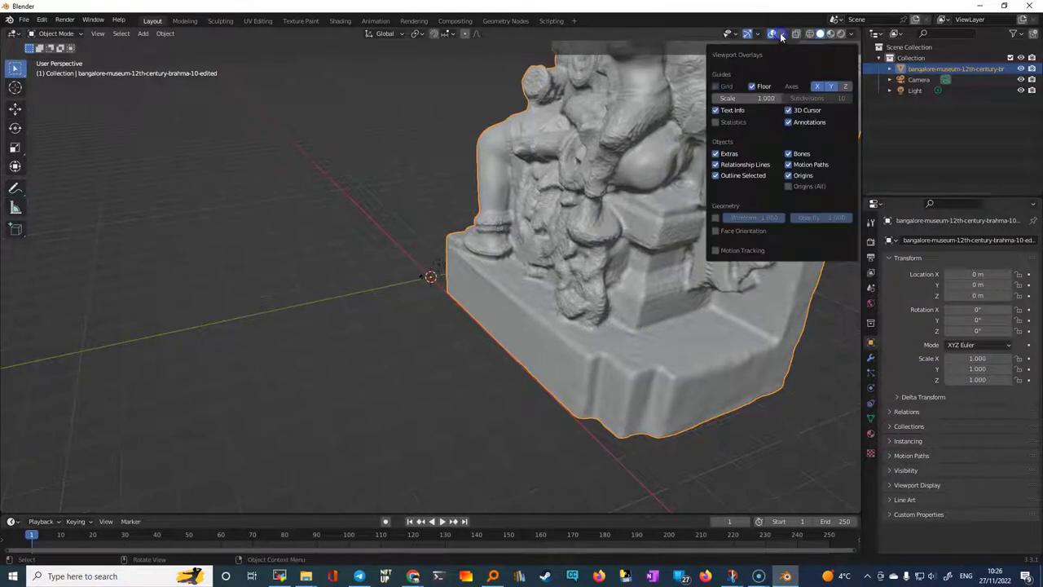
click(718, 121)
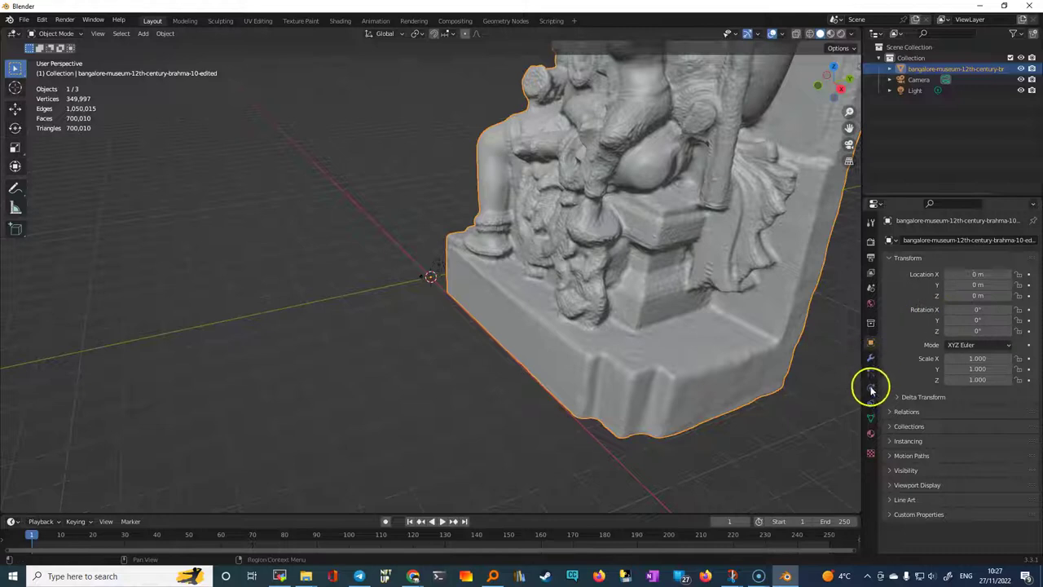
Add a Decimate modifier to the statue, left at Collapse with ratio 1.0.
click(872, 359)
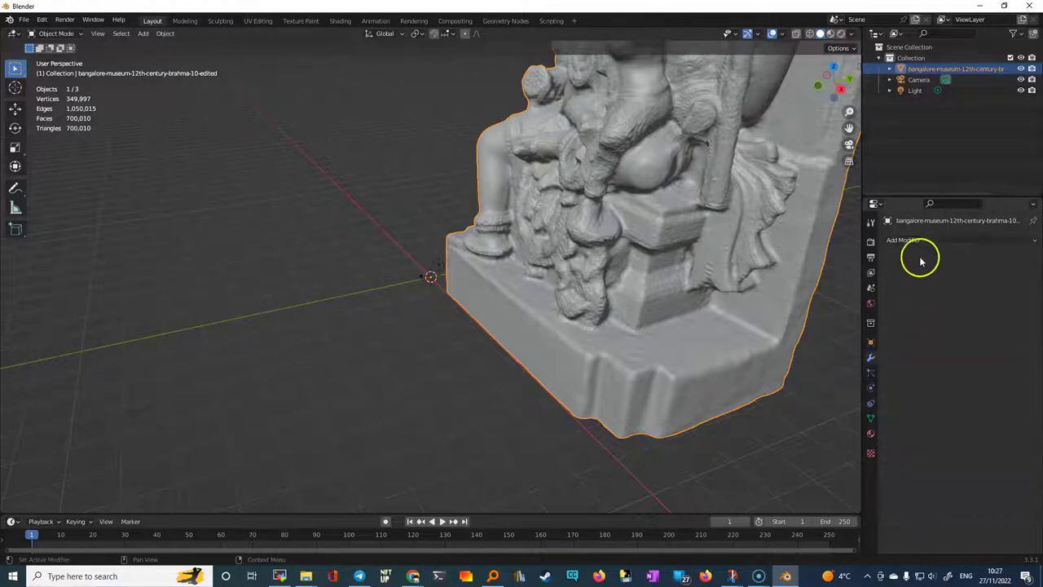
click(923, 241)
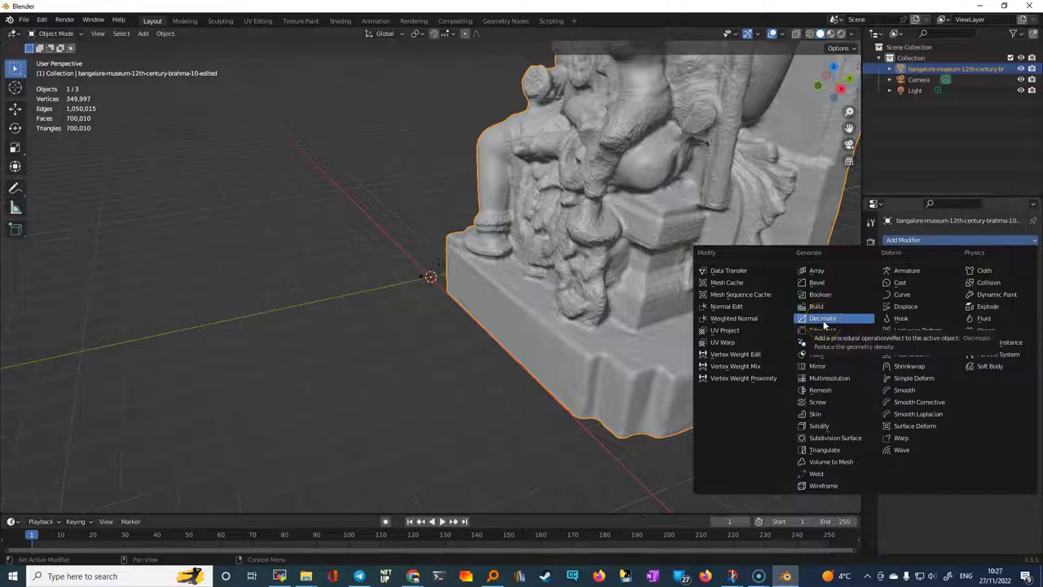
click(823, 319)
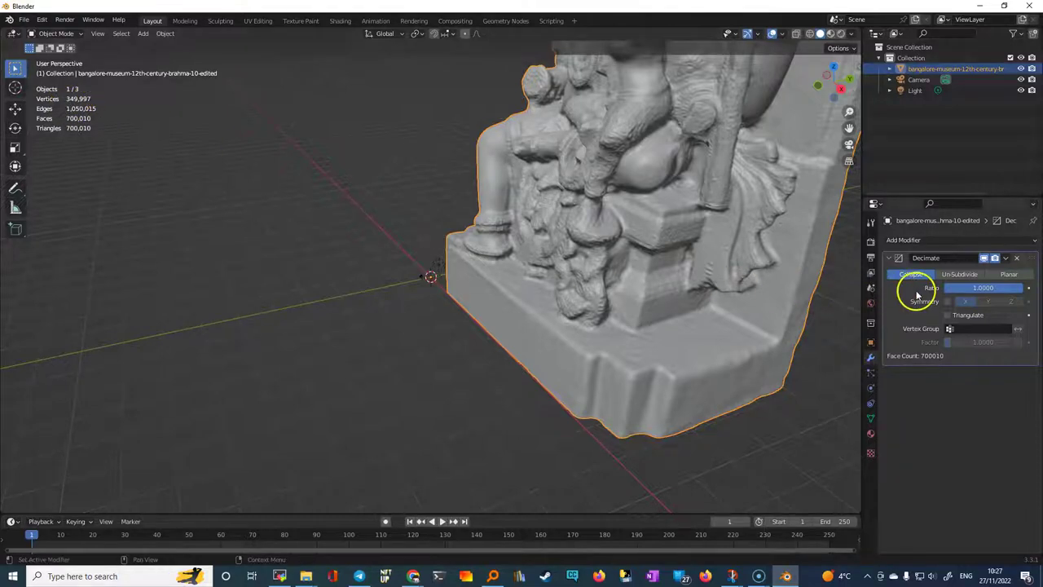
Set the Decimate ratio to 0.1 and apply it, leaving 70,000 faces.
click(976, 288)
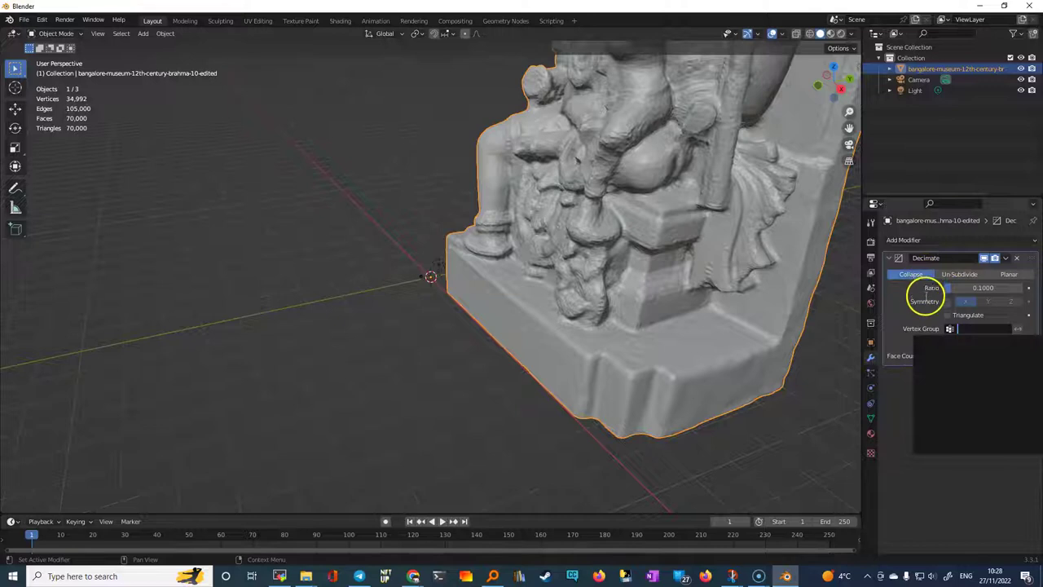
text(0.1000)
click(1006, 259)
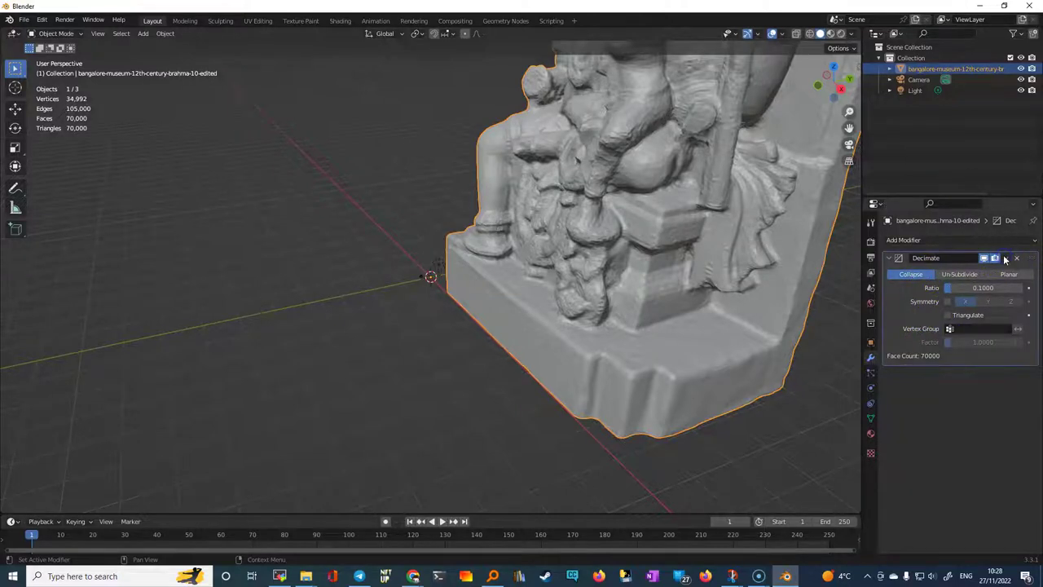
click(1006, 258)
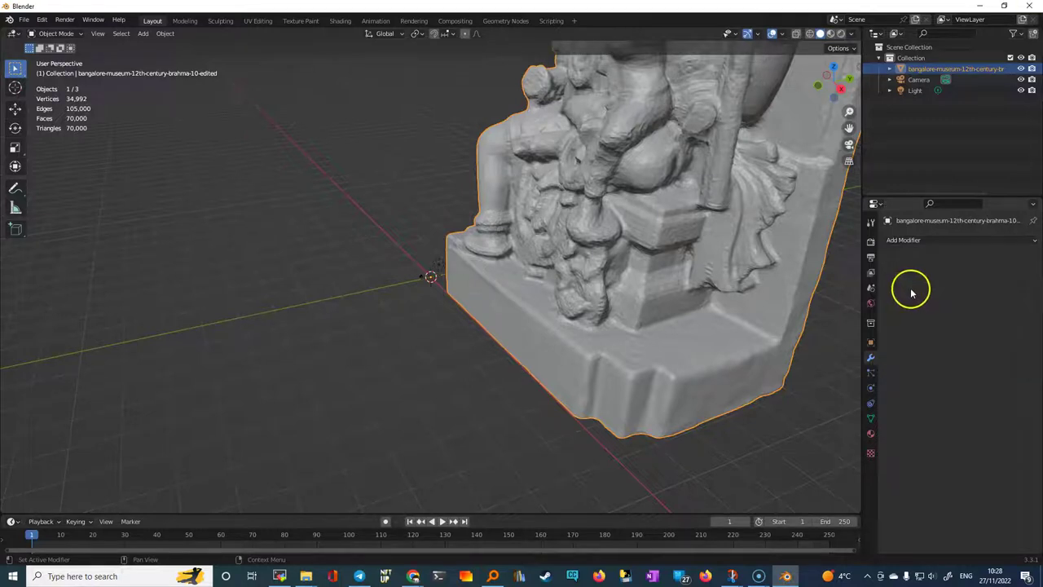
Zoom in on the decimated statue and apply Shade Smooth to it.
mouse_move(706, 190)
middle_down()
mouse_move(524, 191)
mouse_move(618, 181)
middle_up()
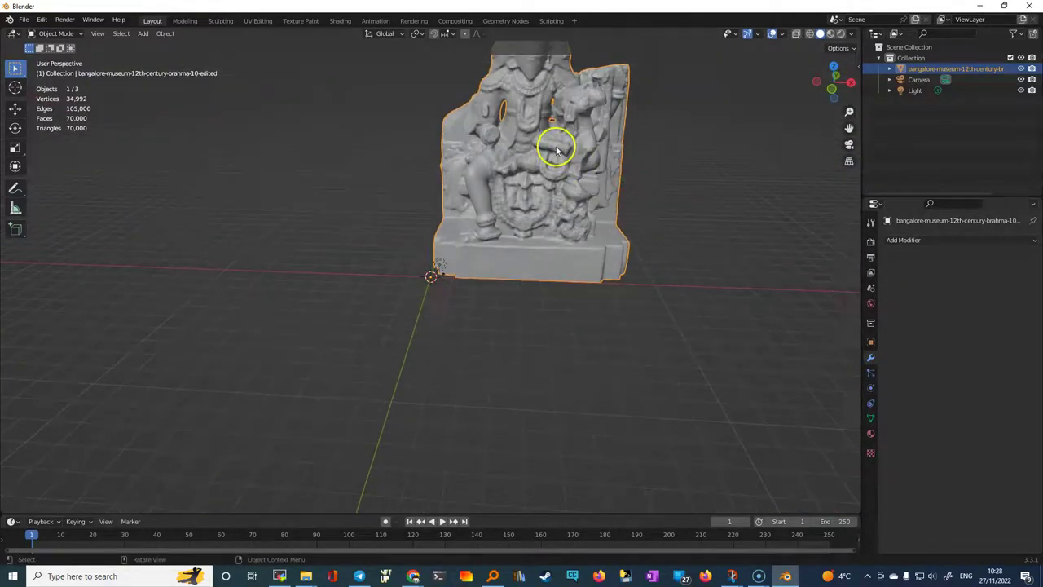
middle_drag(552, 152, 566, 209)
scroll(563, 215, up, 2)
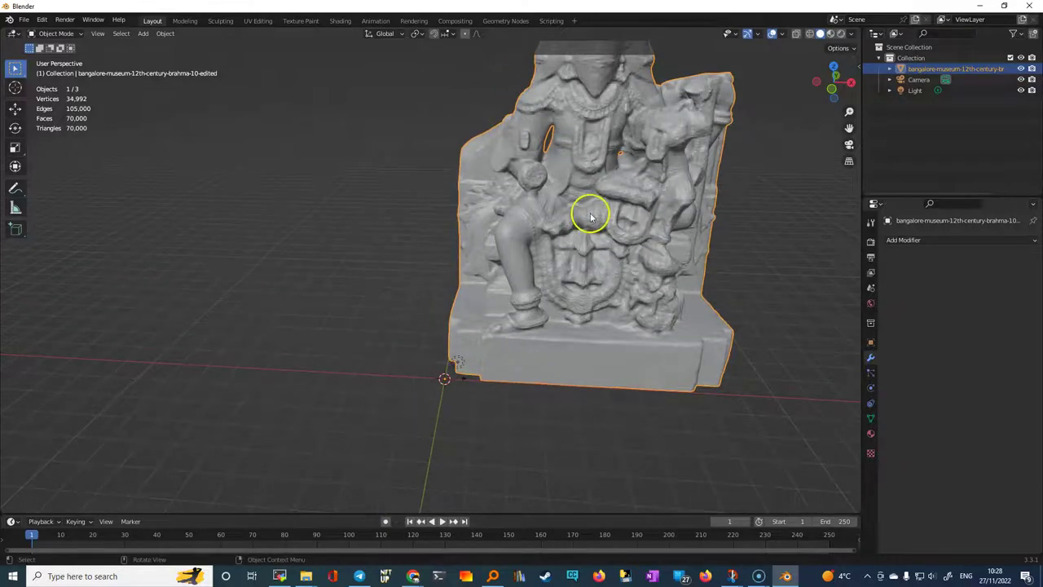
scroll(591, 214, up, 2)
scroll(595, 211, up, 2)
middle_drag(618, 261, 644, 263)
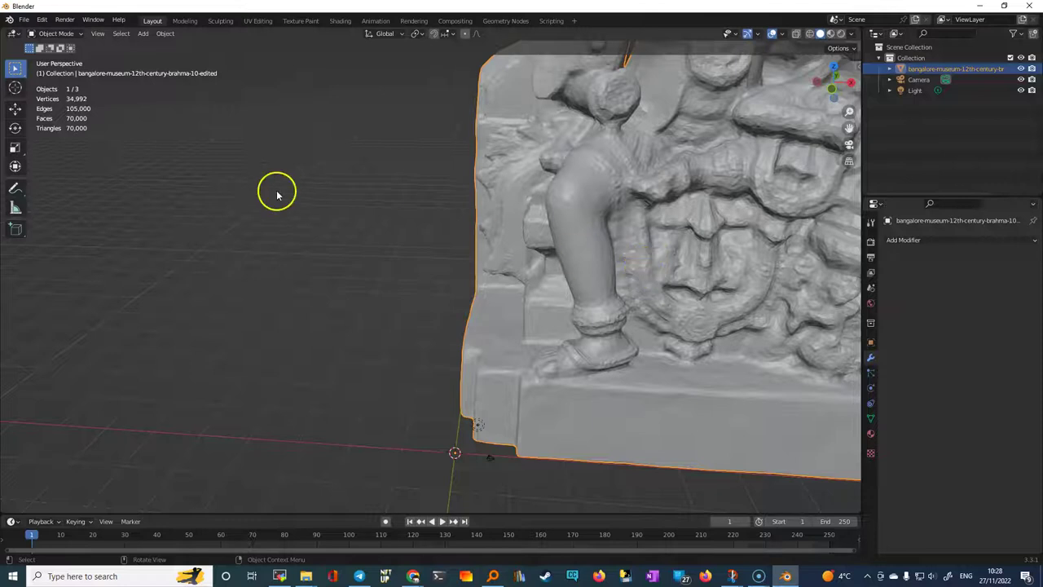
right_click(600, 175)
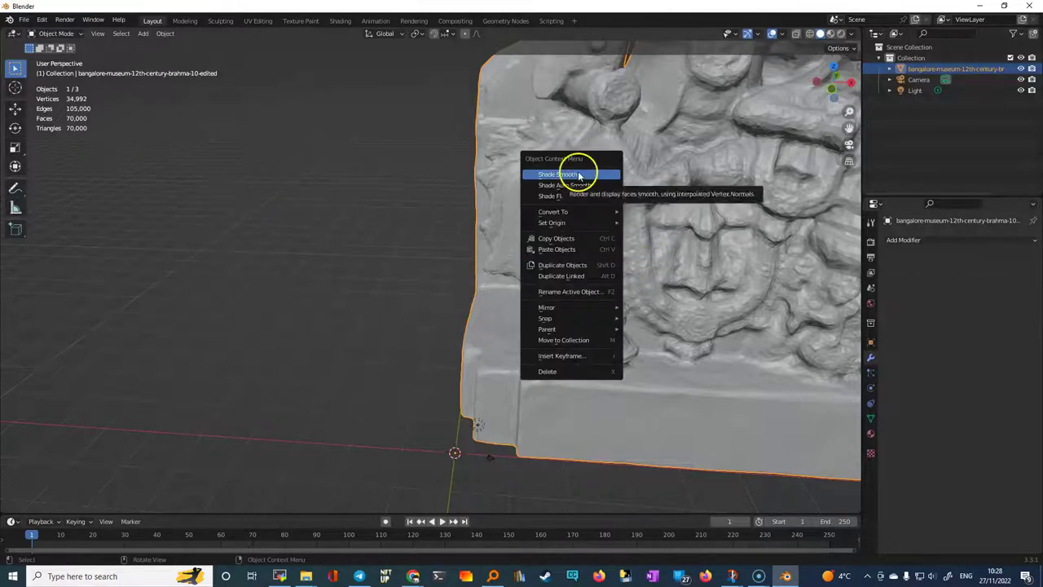
click(578, 174)
Orbit around the statue to inspect the smooth shading.
mouse_move(717, 183)
middle_down()
mouse_move(650, 102)
mouse_move(634, 219)
middle_up()
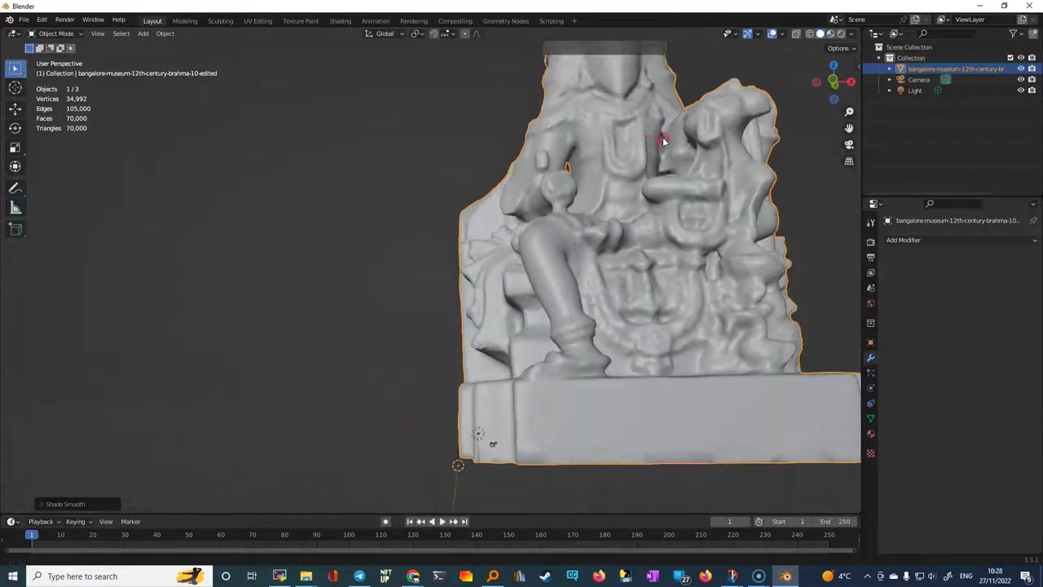
middle_drag(578, 270, 574, 289)
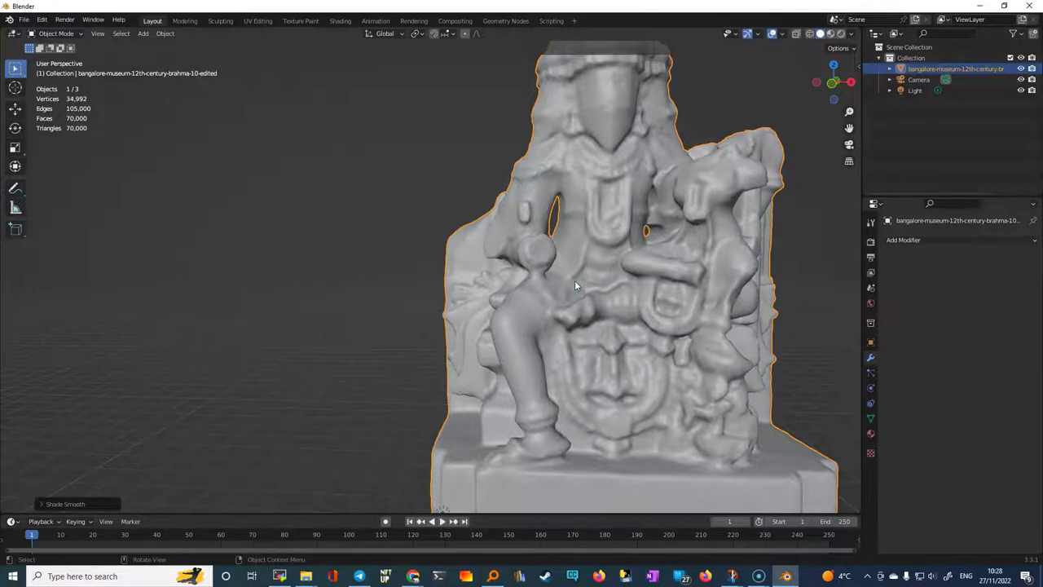
drag(617, 269, 606, 171)
Set FBX export to selected objects only, Path Mode Copy, embedded textures, then cancel.
click(605, 214)
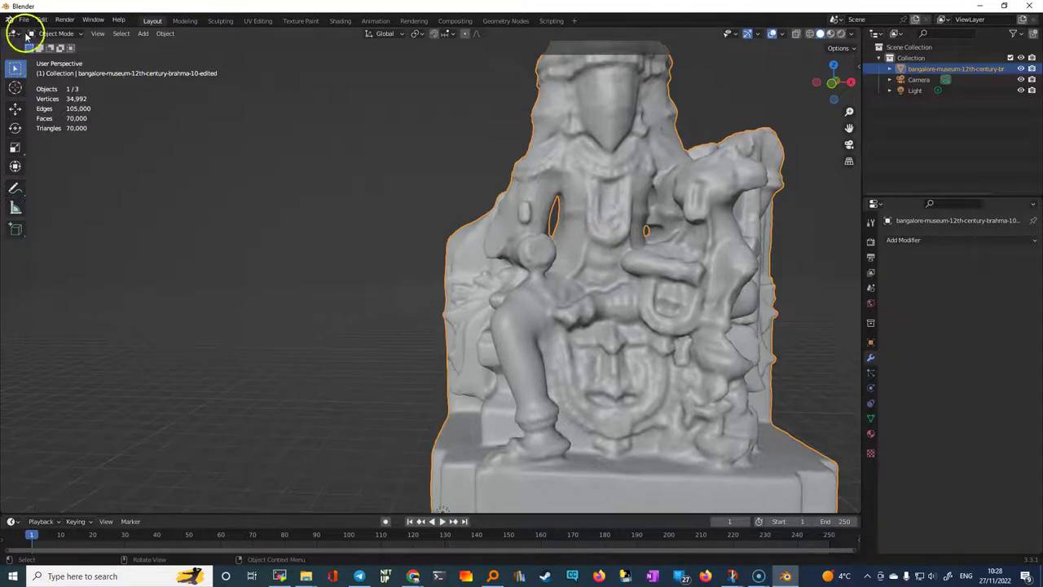
click(23, 19)
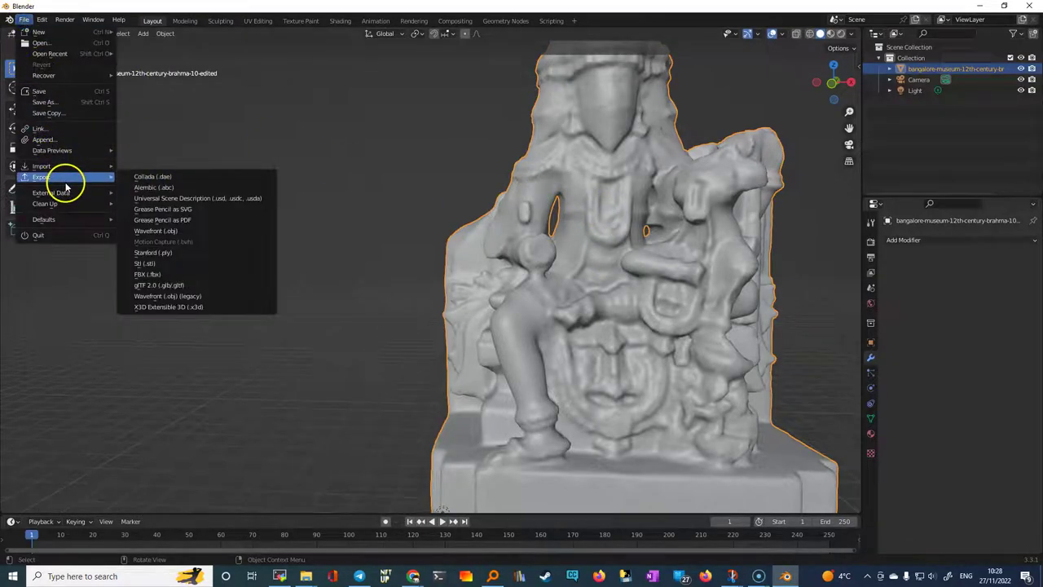
mouse_move(40, 177)
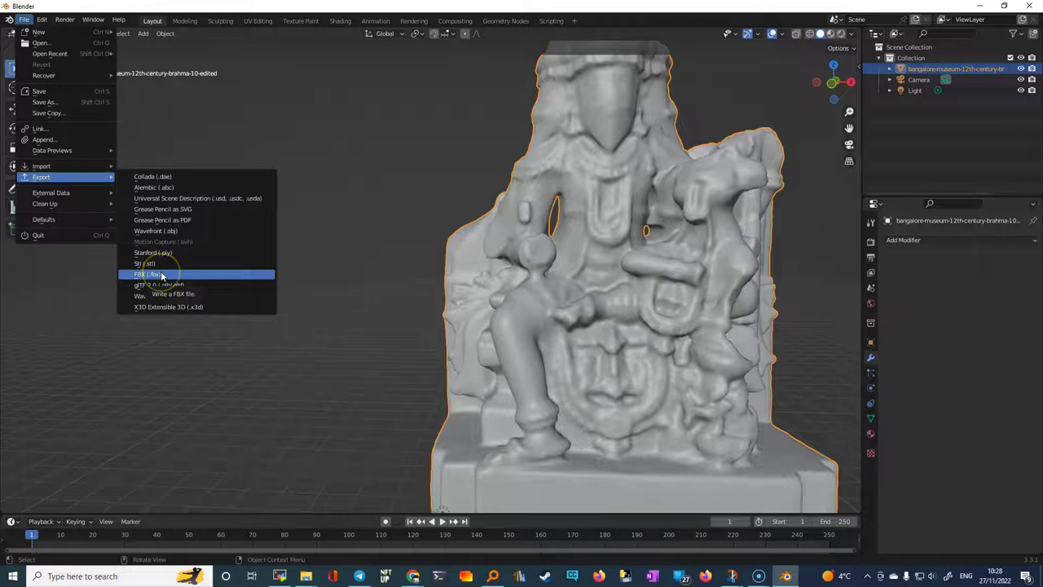
click(162, 276)
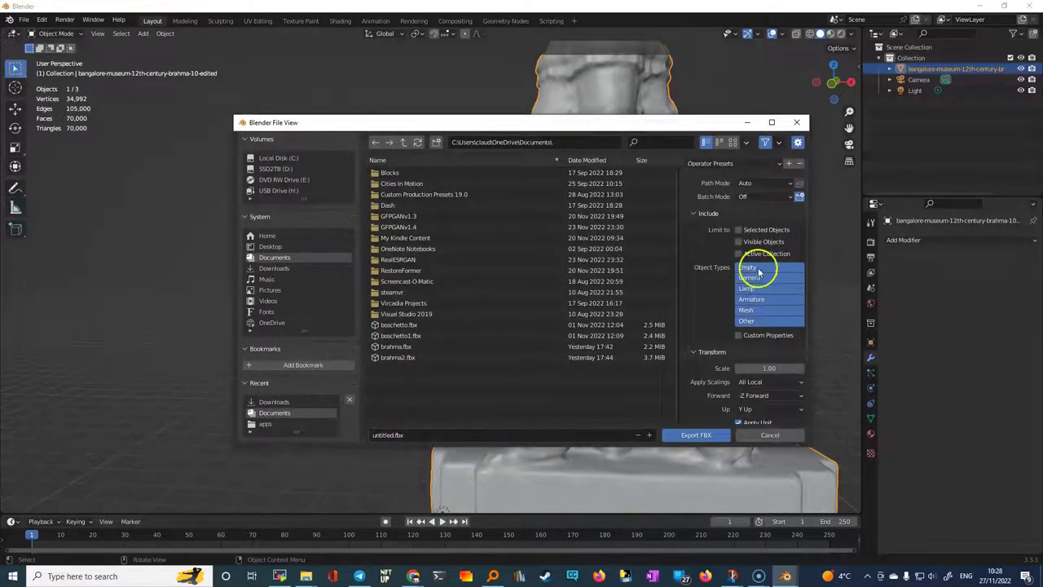
click(737, 230)
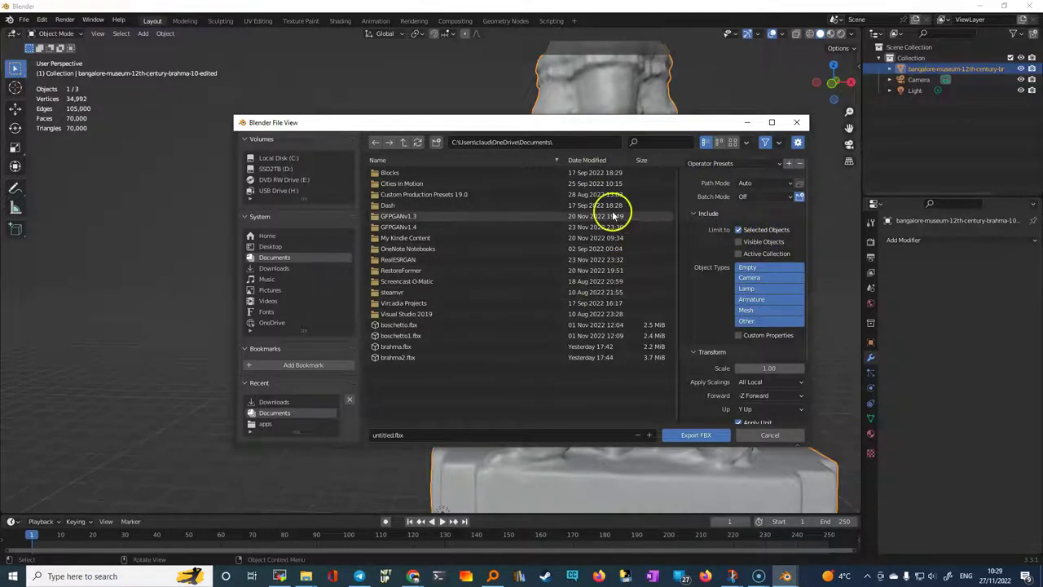
click(765, 230)
click(786, 184)
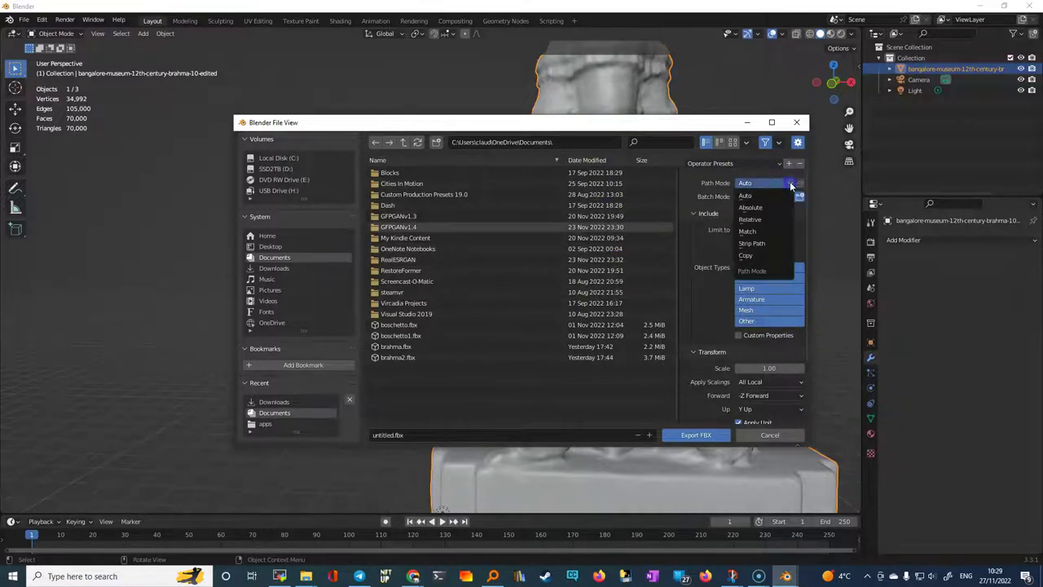
click(748, 255)
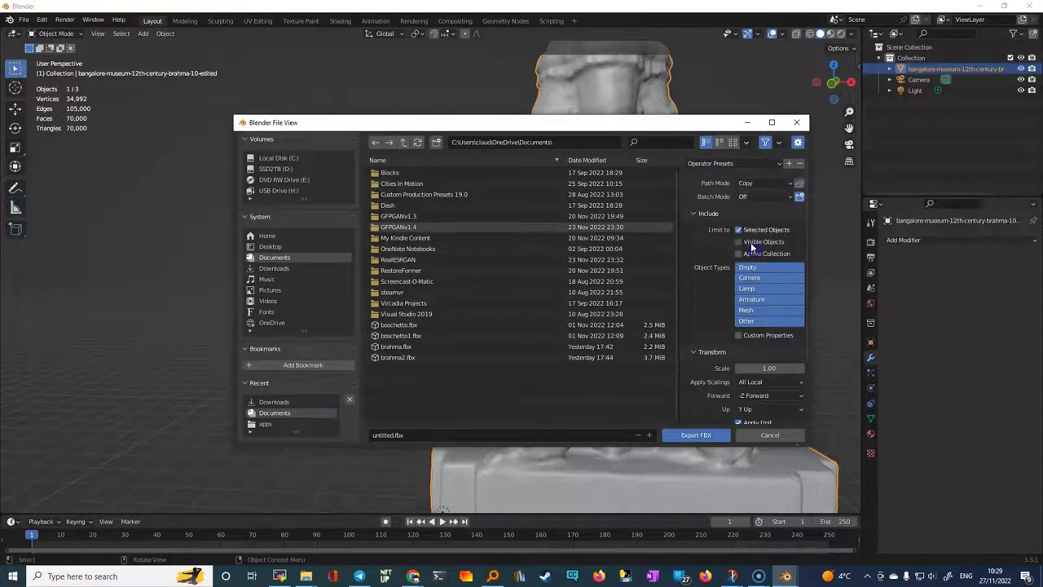
click(799, 185)
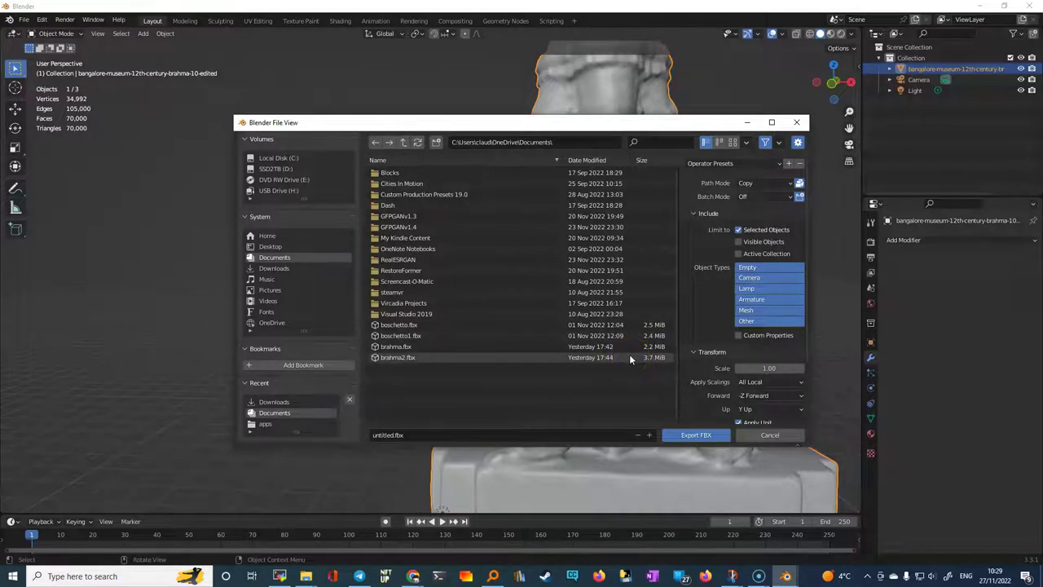
click(764, 435)
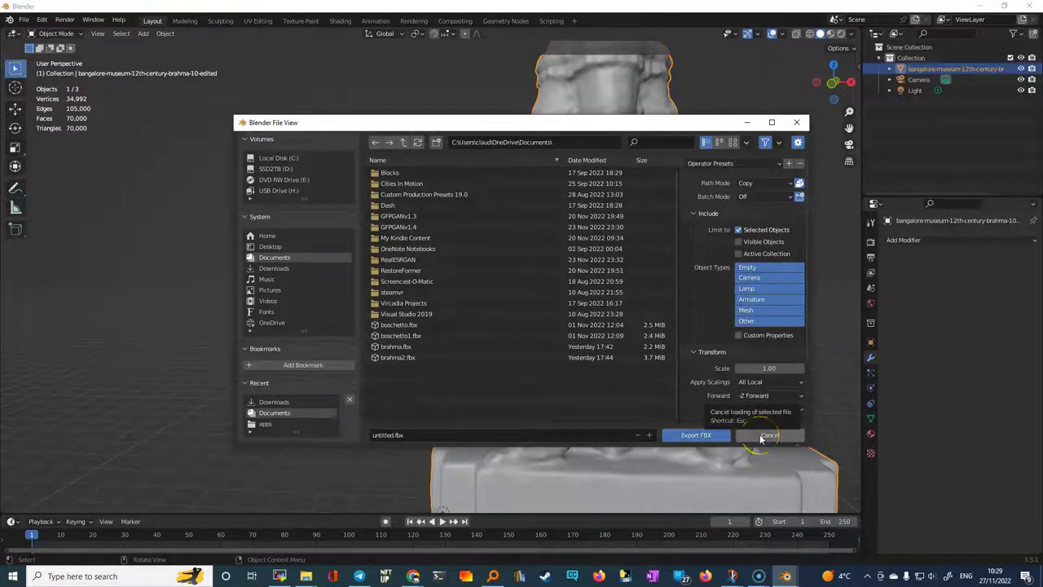